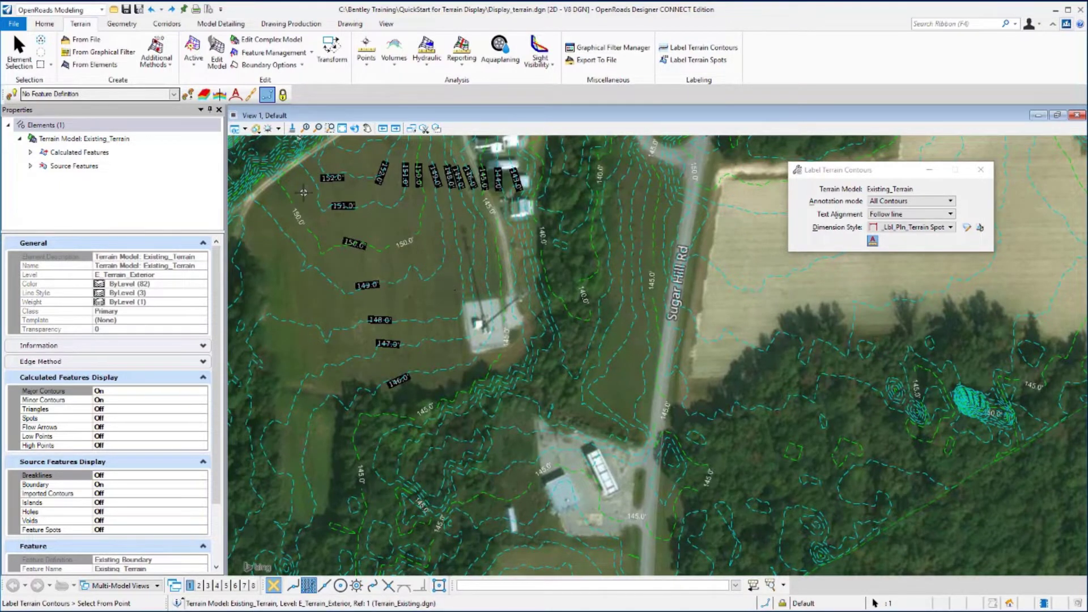
Begin a Window Area zoom, setting the first corner near the tower area.
left_click(329, 128)
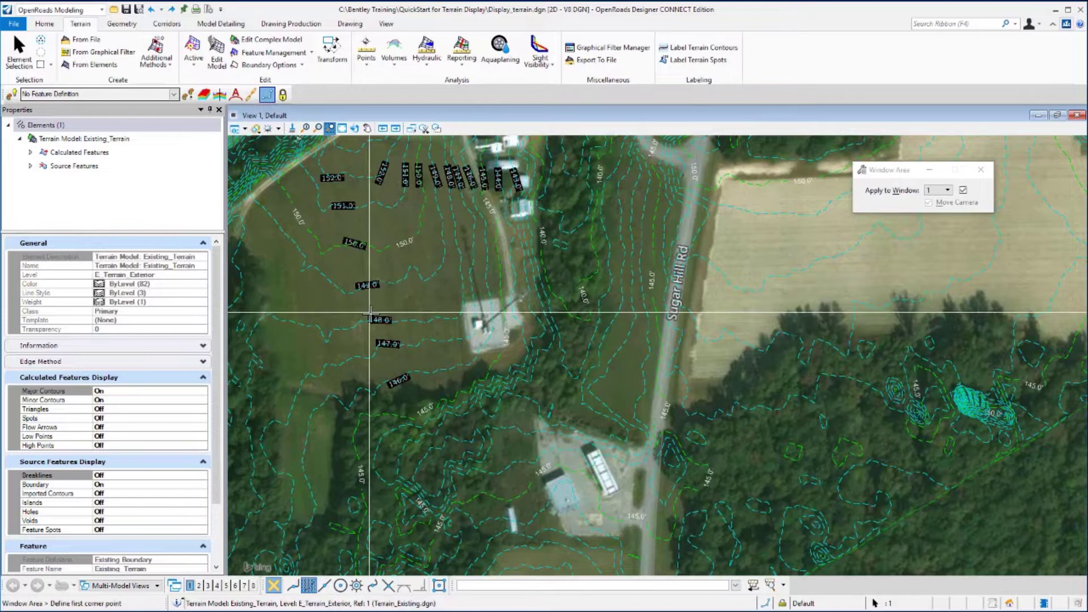
left_click(334, 230)
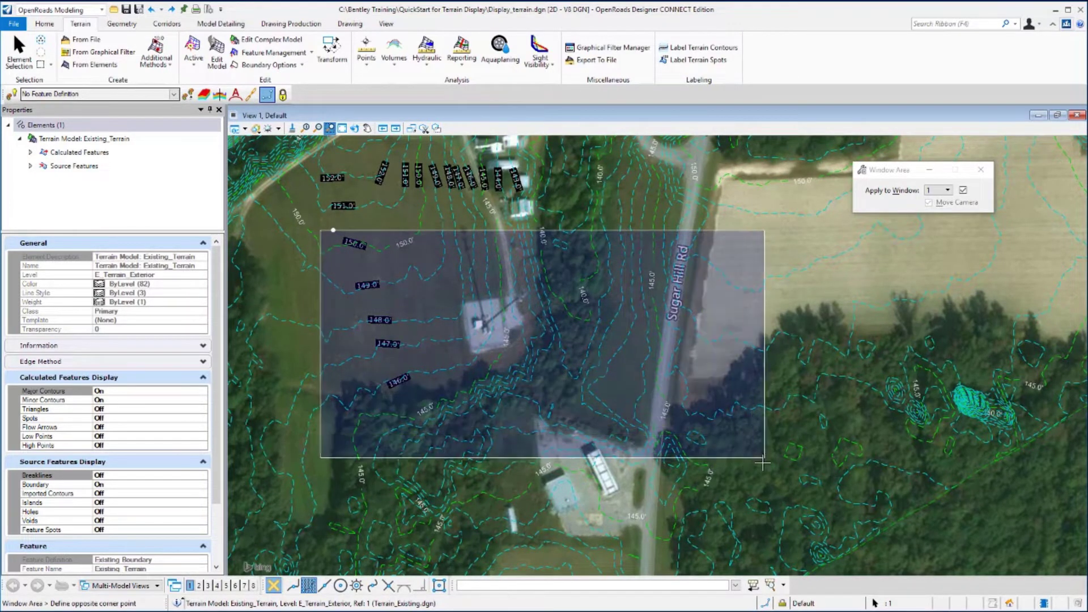
Finish zooming on the tower and Sugar Hill Rd, then start Label Terrain Spots on Existing_Terrain.
left_click(824, 494)
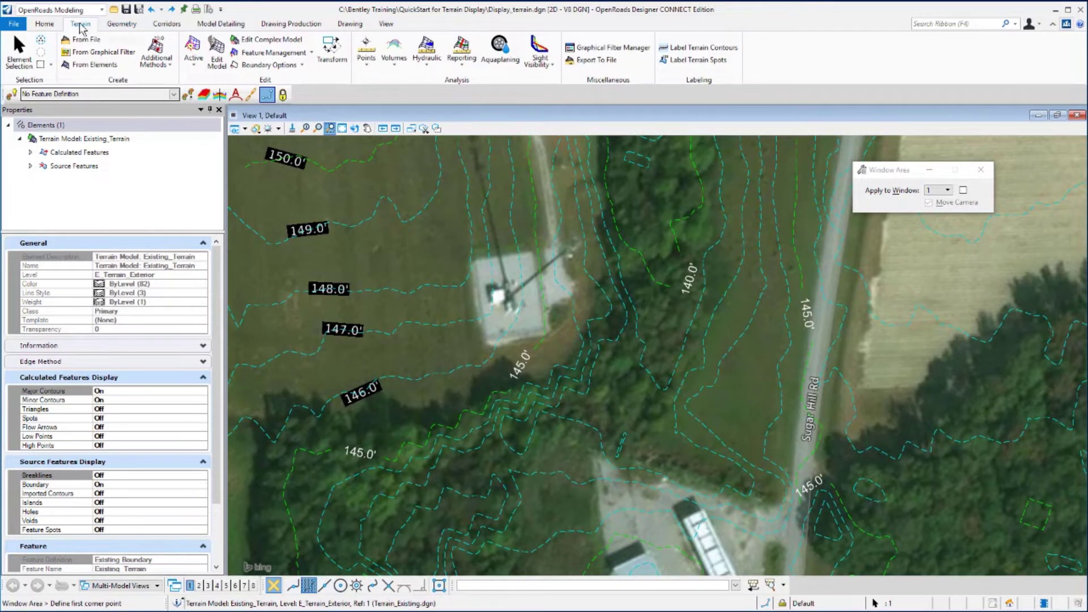
left_click(687, 70)
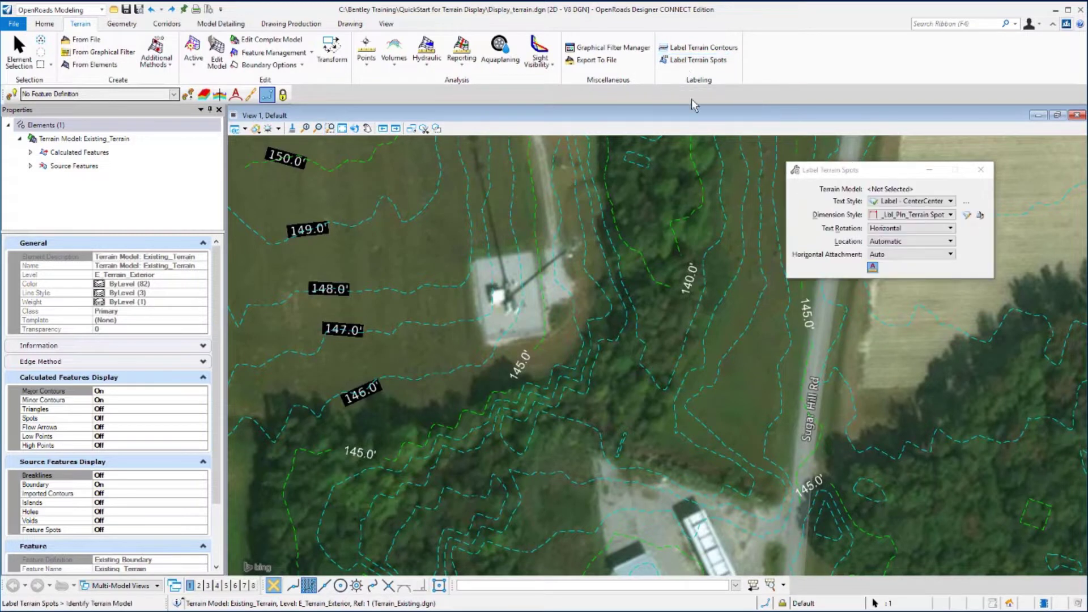
left_click(695, 167)
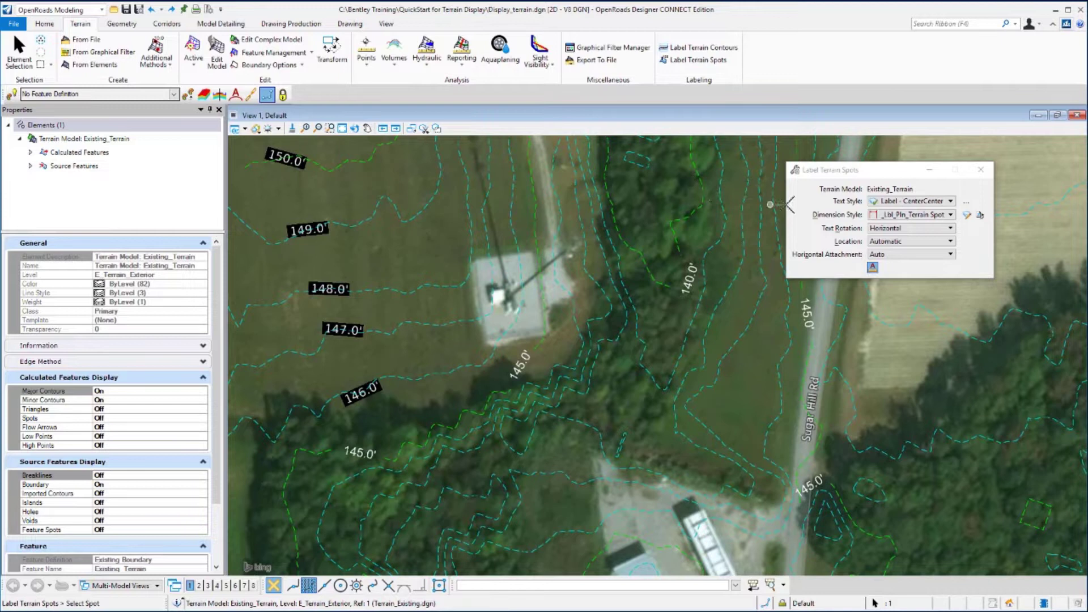
Set text style Label - CenterCenter and dimension style _Lbl_Pln_Terrain Spot Elevations.
left_click(951, 202)
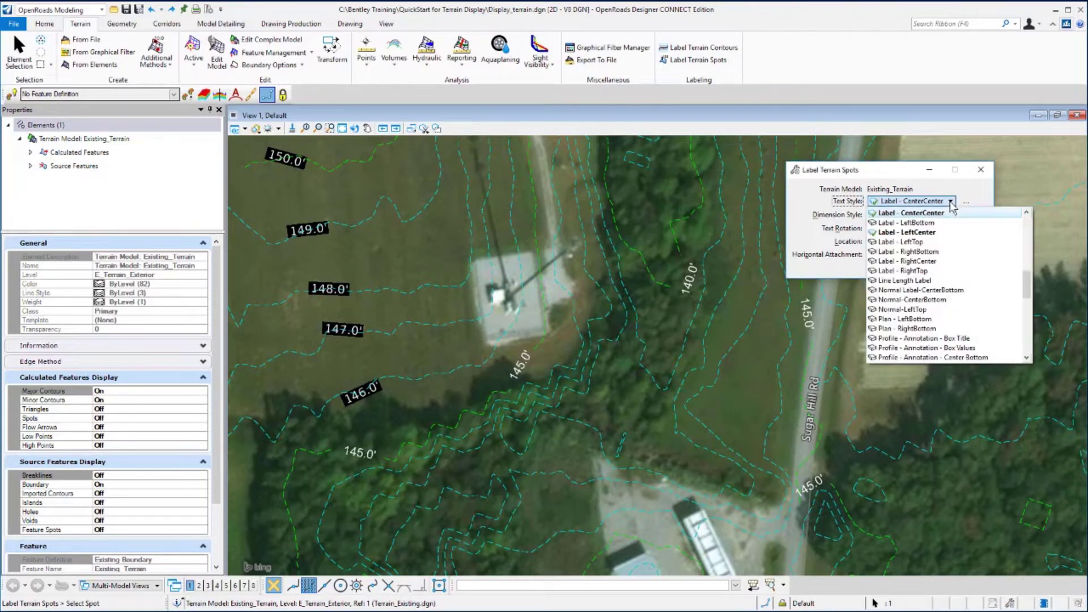
left_click(938, 215)
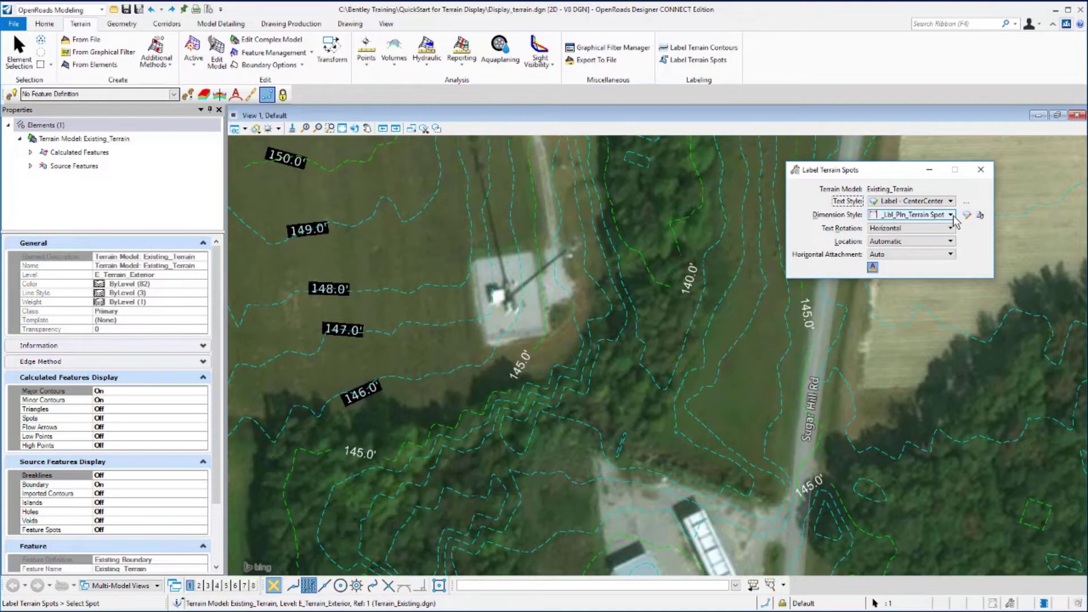
left_click(952, 216)
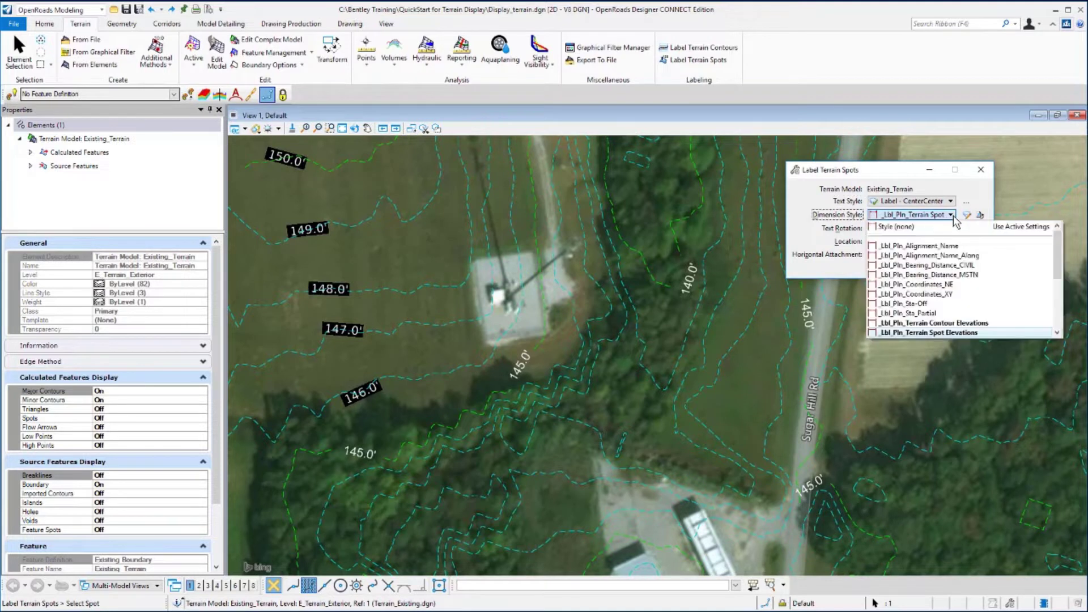
left_click(920, 333)
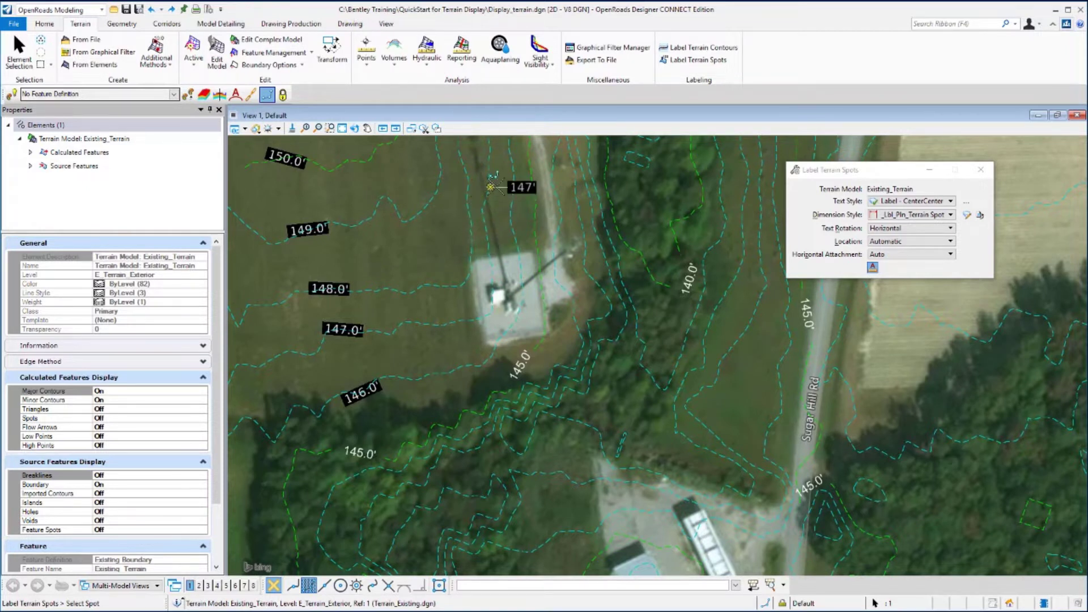
Place spot labels 147.61' beside the tower and 149.21' in the field northwest.
left_click(479, 260)
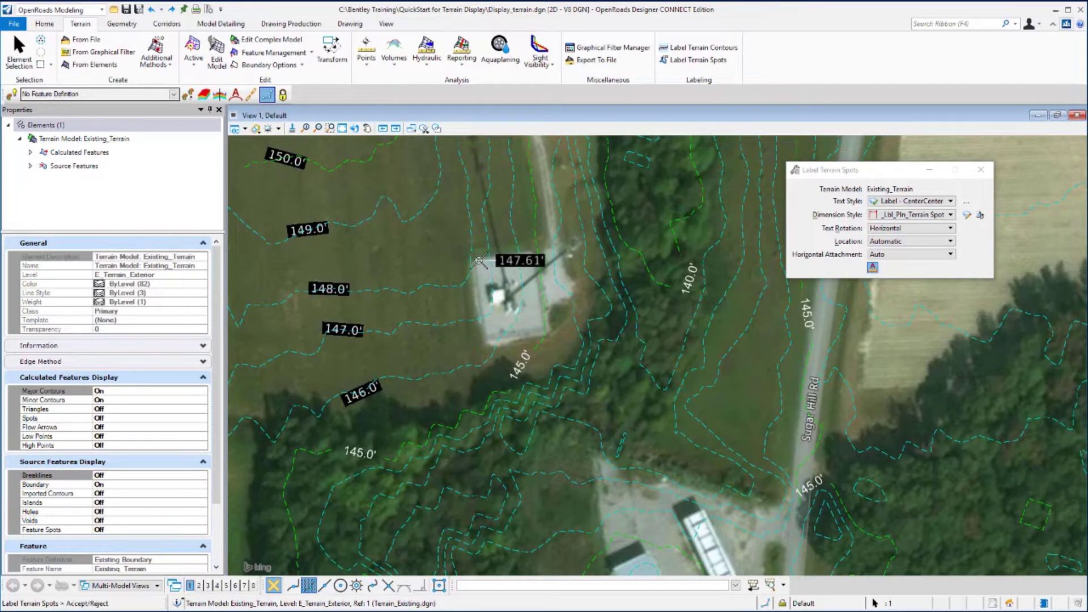
left_click(506, 214)
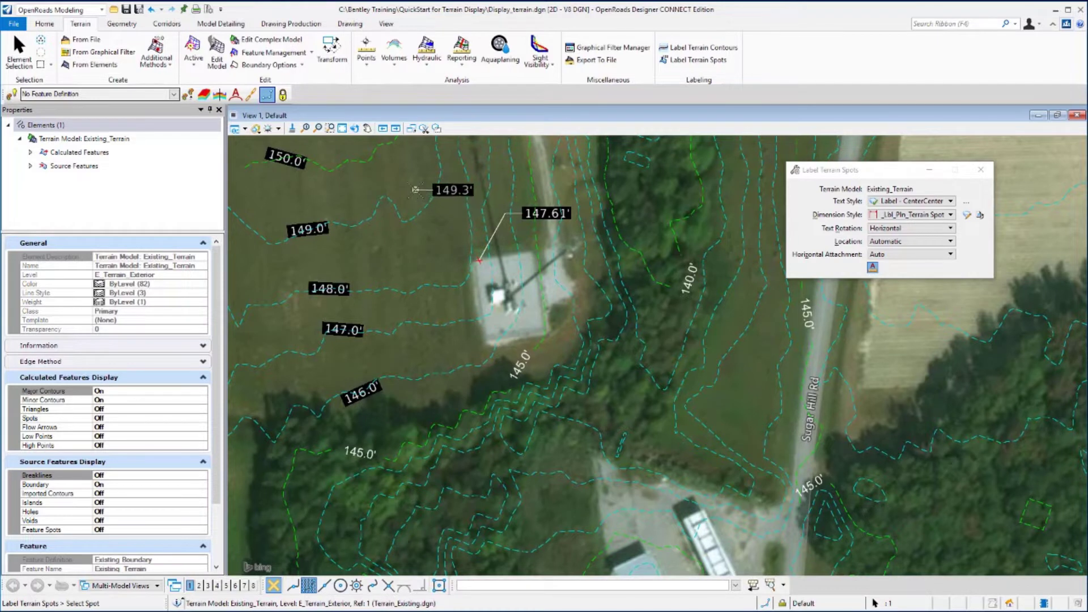
left_click(423, 187)
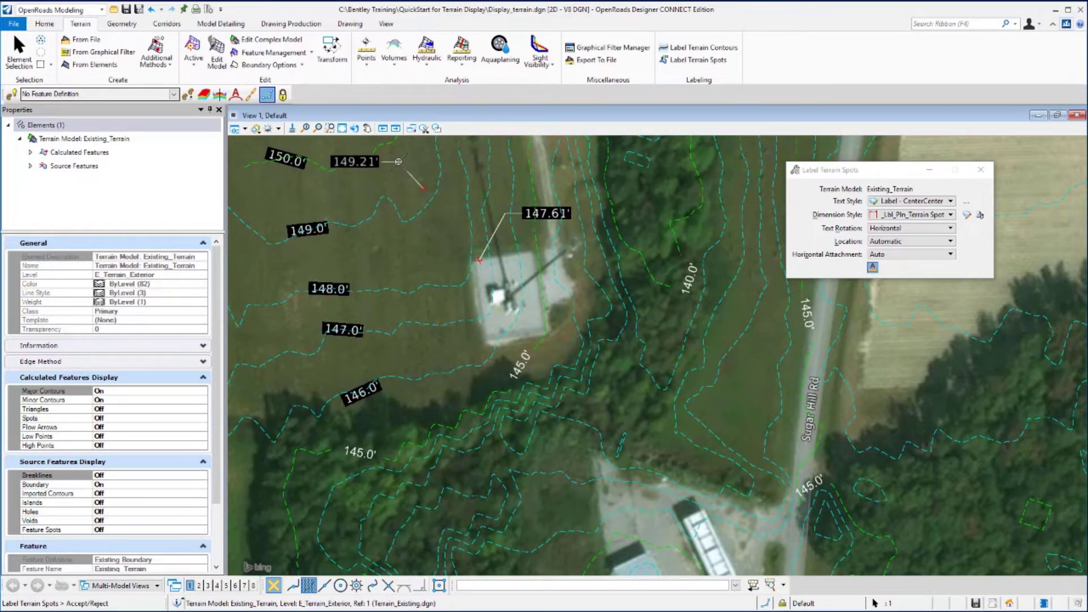
left_click(399, 162)
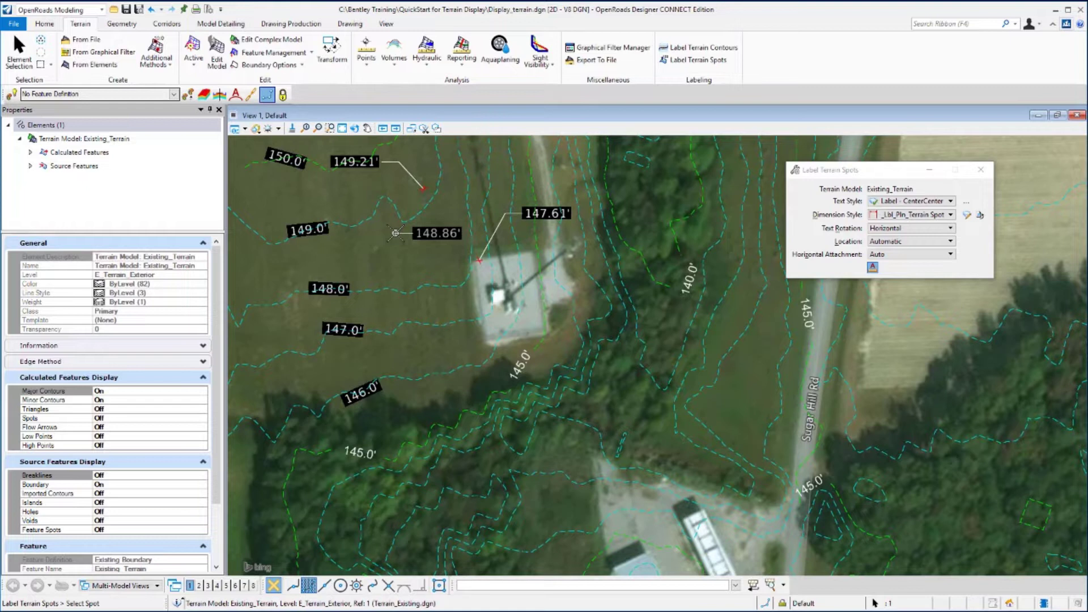
right_click(455, 223)
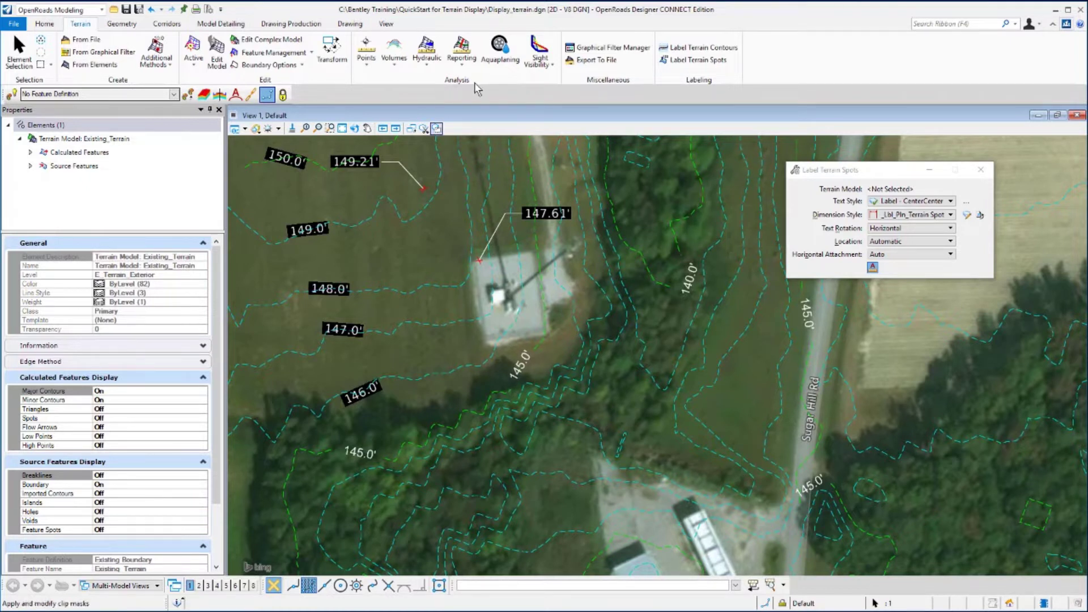
Start Analyze Point on the terrain model and sample a point.
left_click(366, 60)
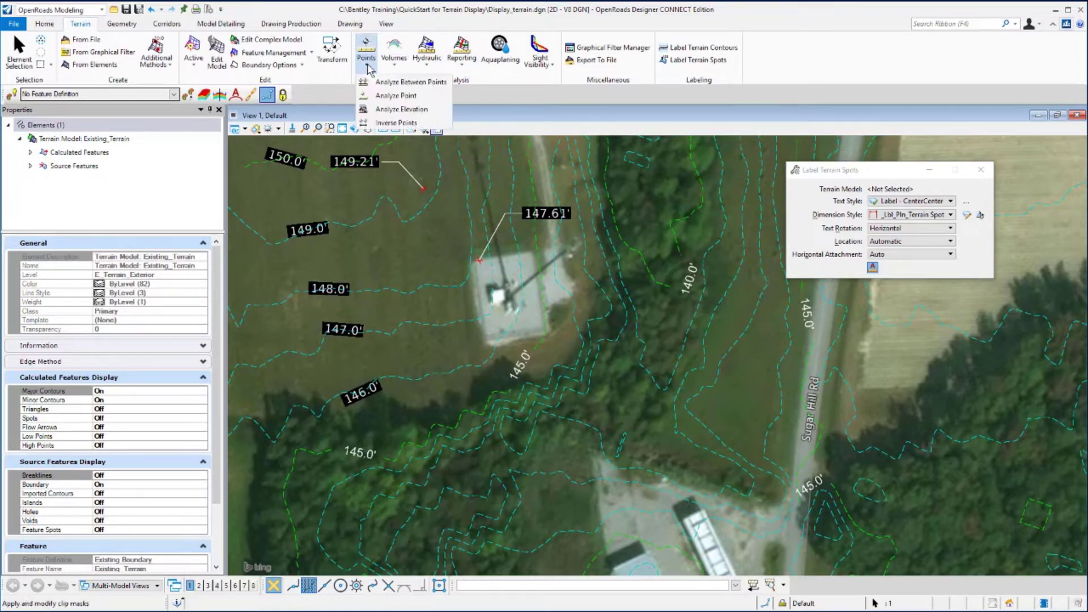
left_click(384, 100)
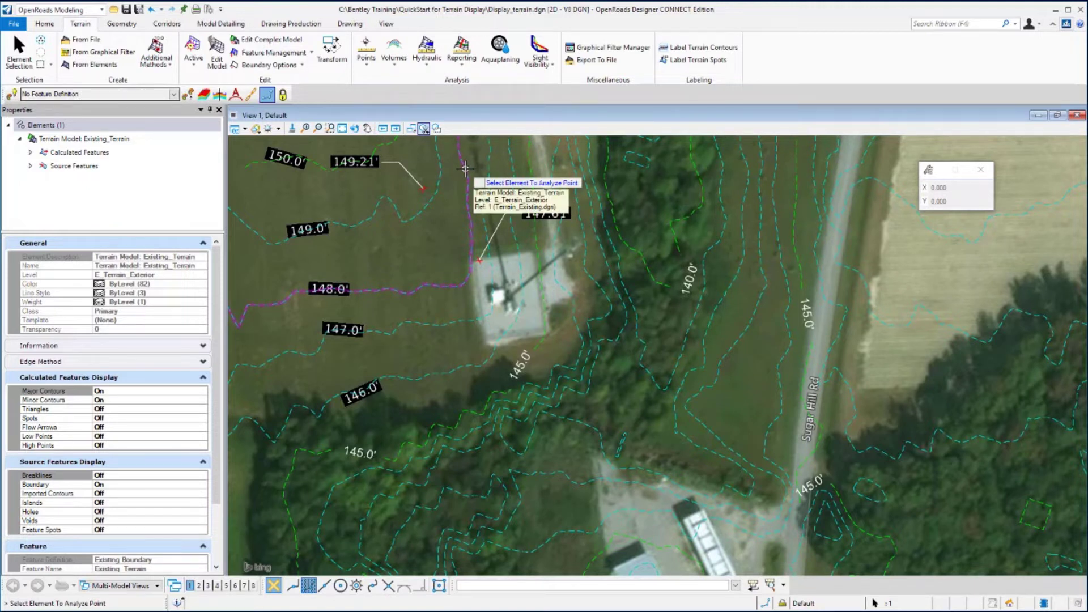
left_click(465, 168)
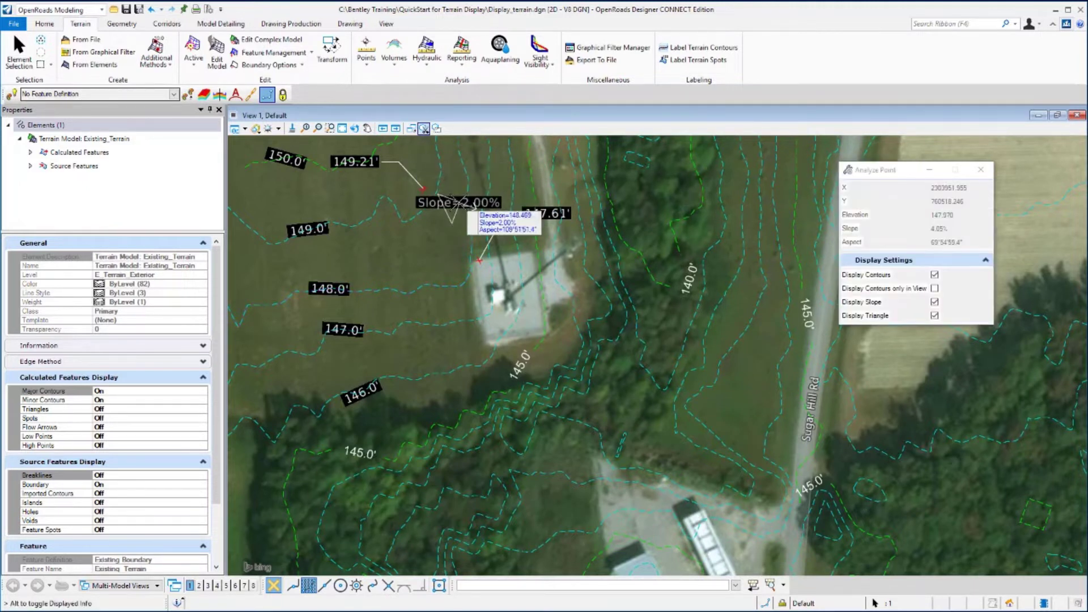
left_click(460, 207)
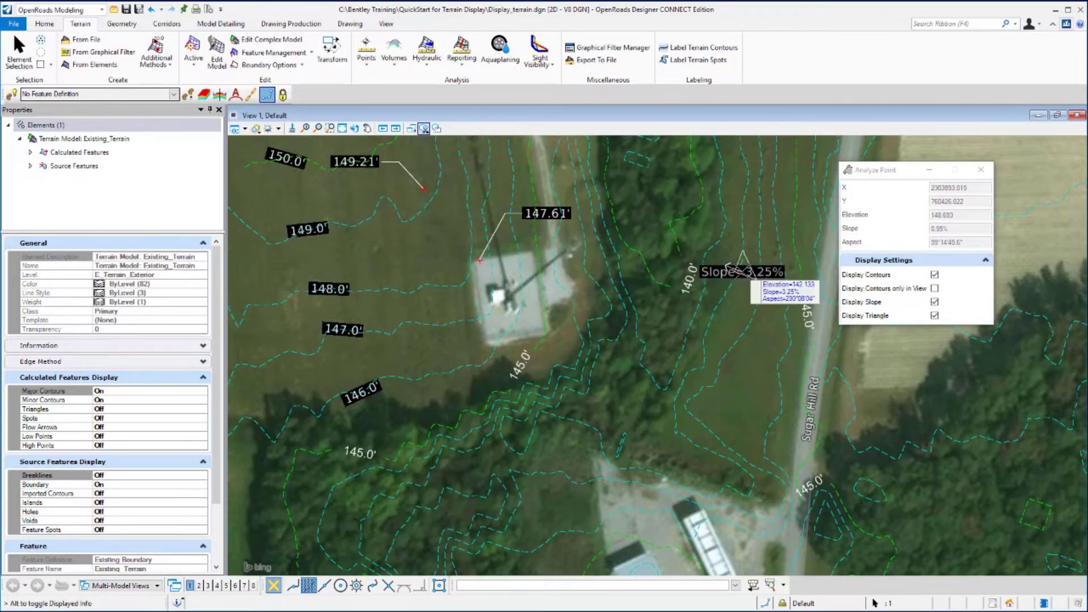
Turn off Display Contours and Display Triangle, keeping only Display Slope.
left_click(829, 242)
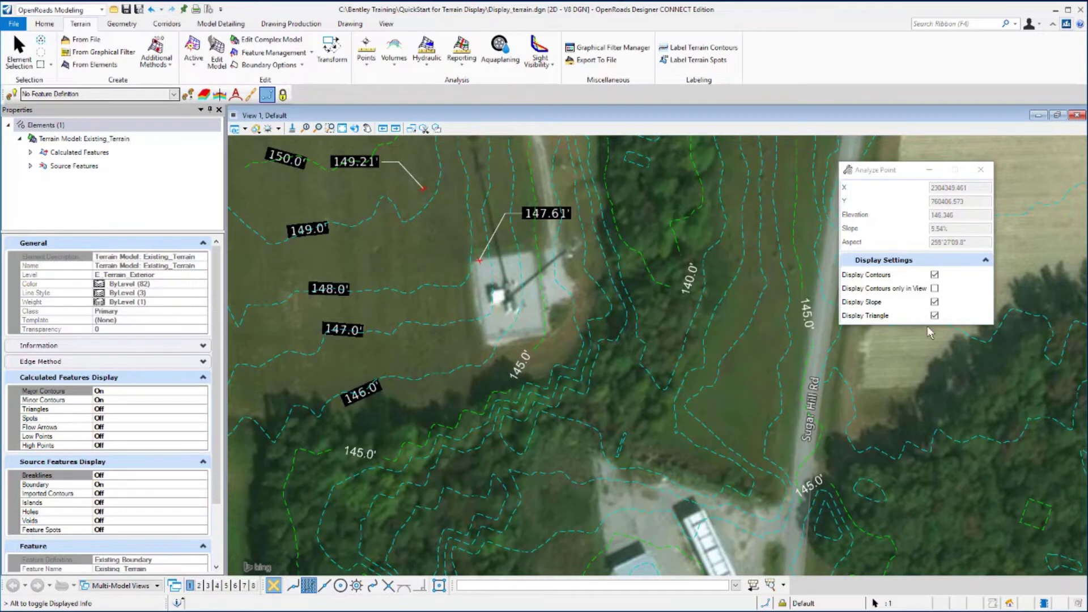
left_click(935, 275)
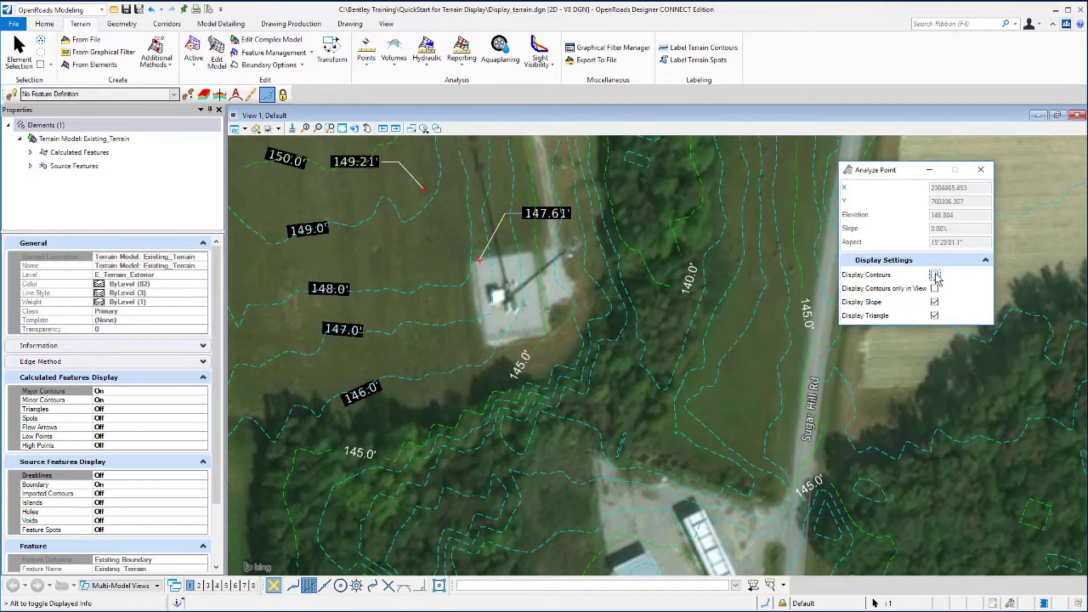
left_click(935, 316)
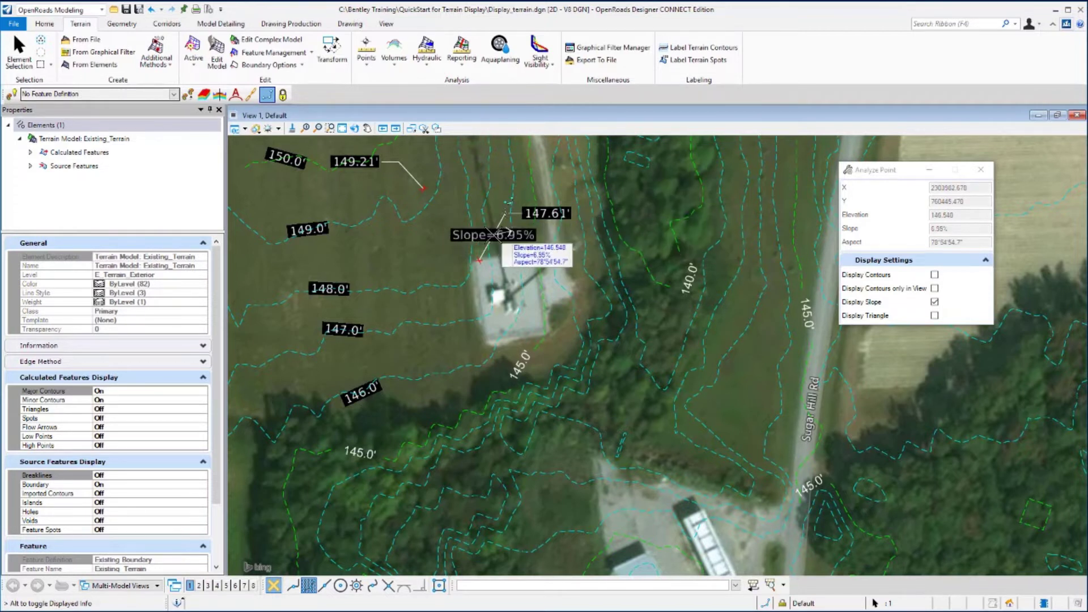
Drop slope labels of 0.77%, 2.37% and 1.48% near the 149.0', 147.0' and 148.0' contours.
left_click(374, 237)
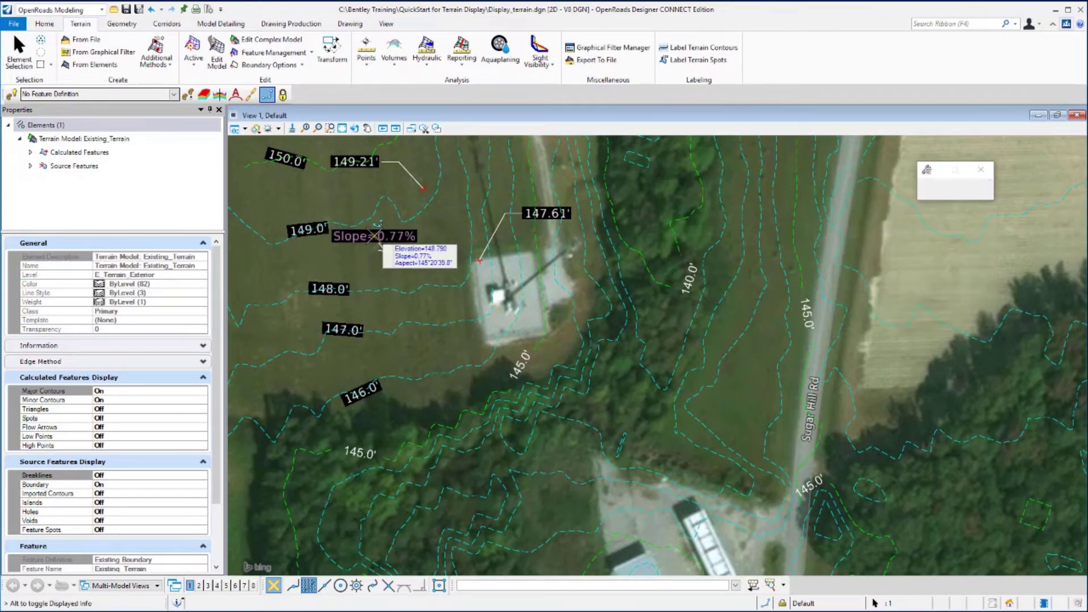
left_click(413, 283)
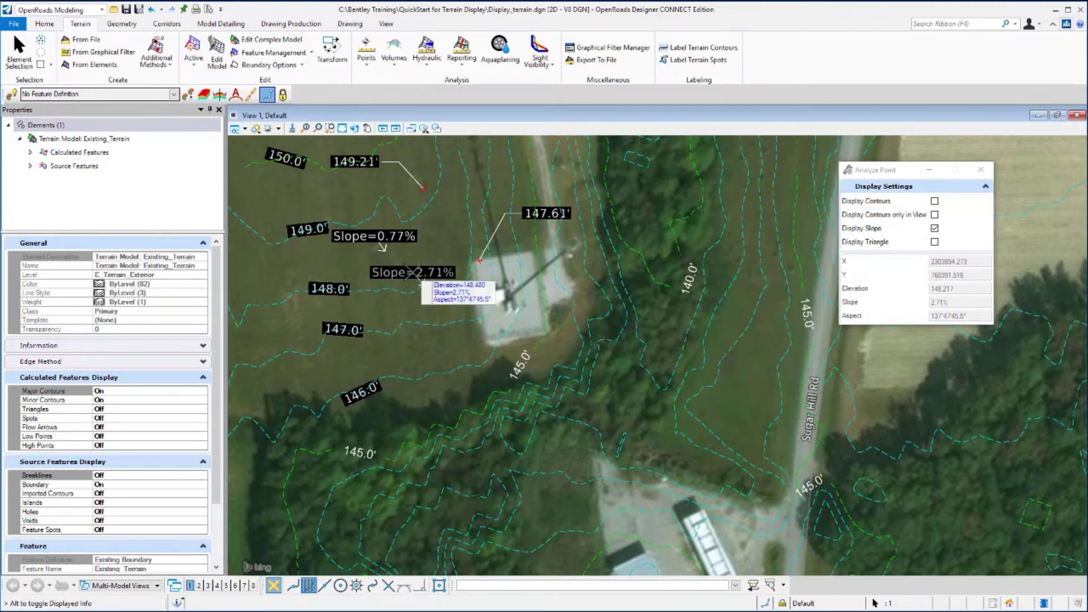
left_click(401, 346)
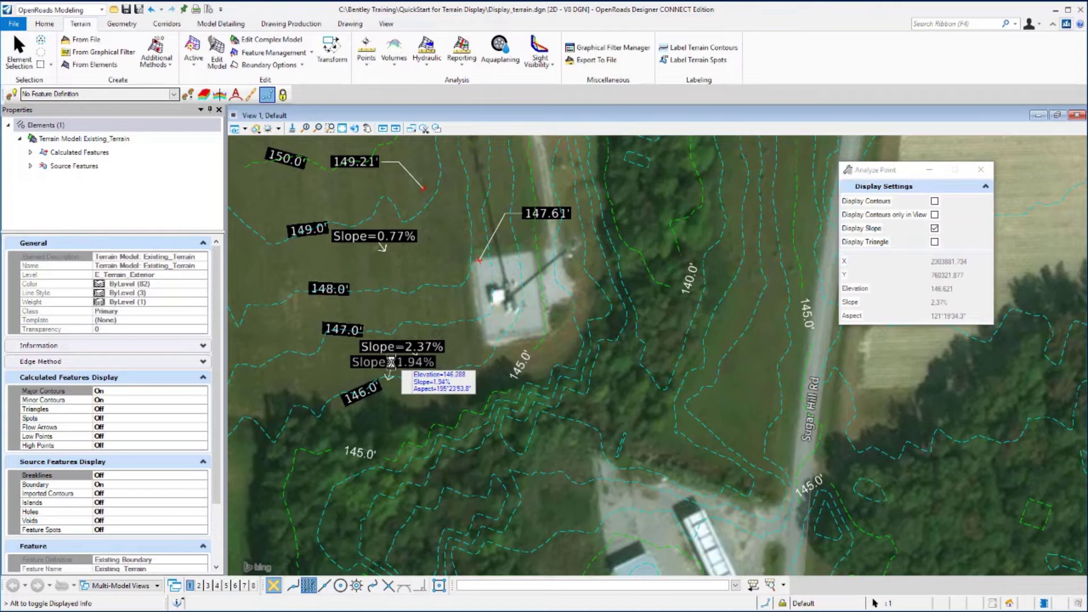
left_click(307, 263)
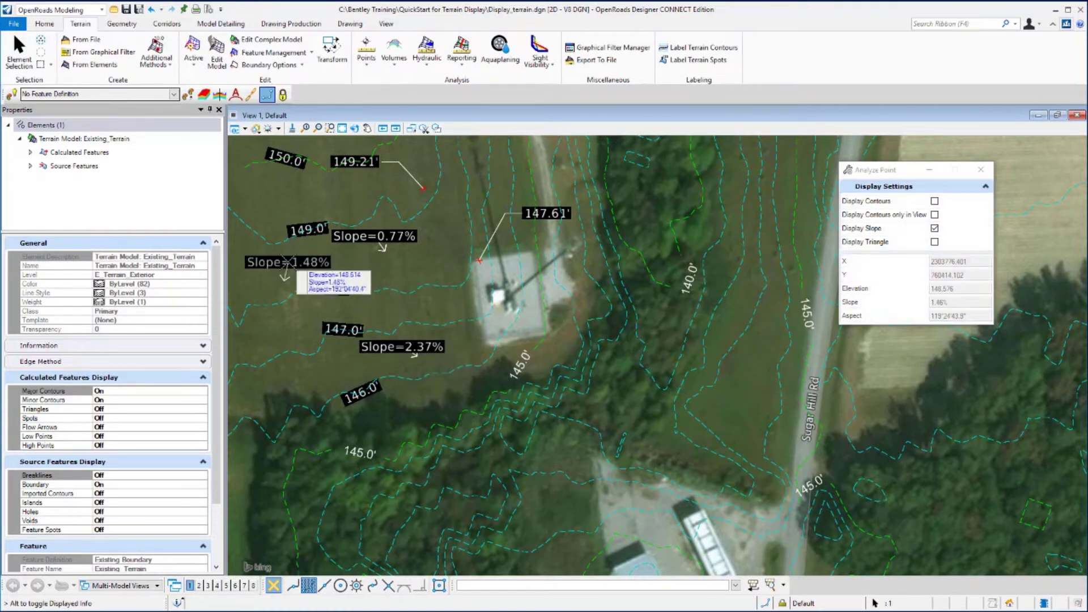
left_click(288, 264)
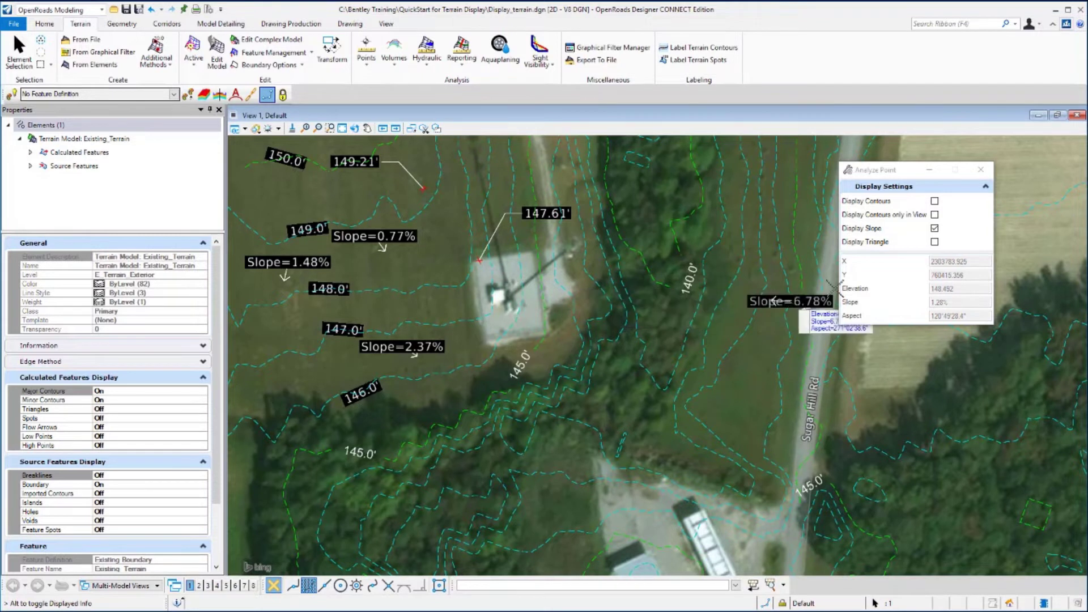
Re-enable Display Triangle and place a 3.67% slope arrow with triangle beside 149.21'.
left_click(936, 243)
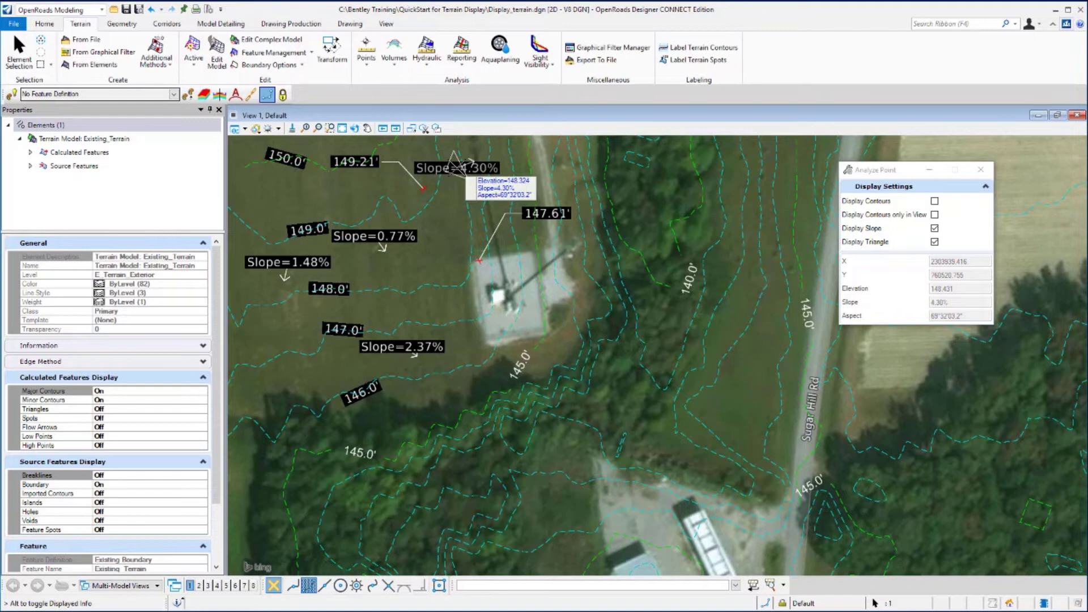
left_click(453, 180)
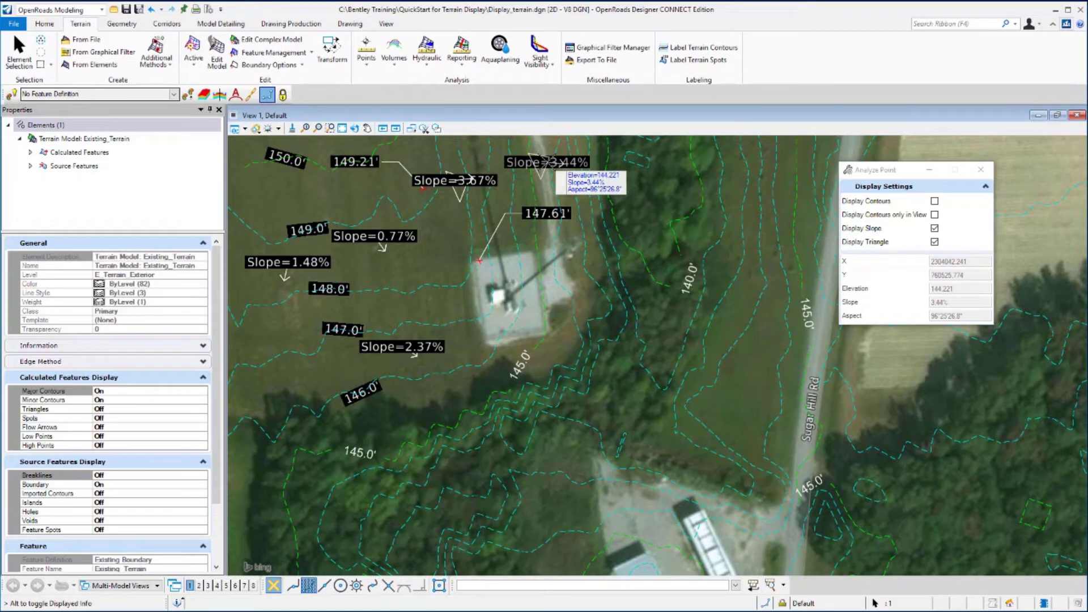
right_click(578, 172)
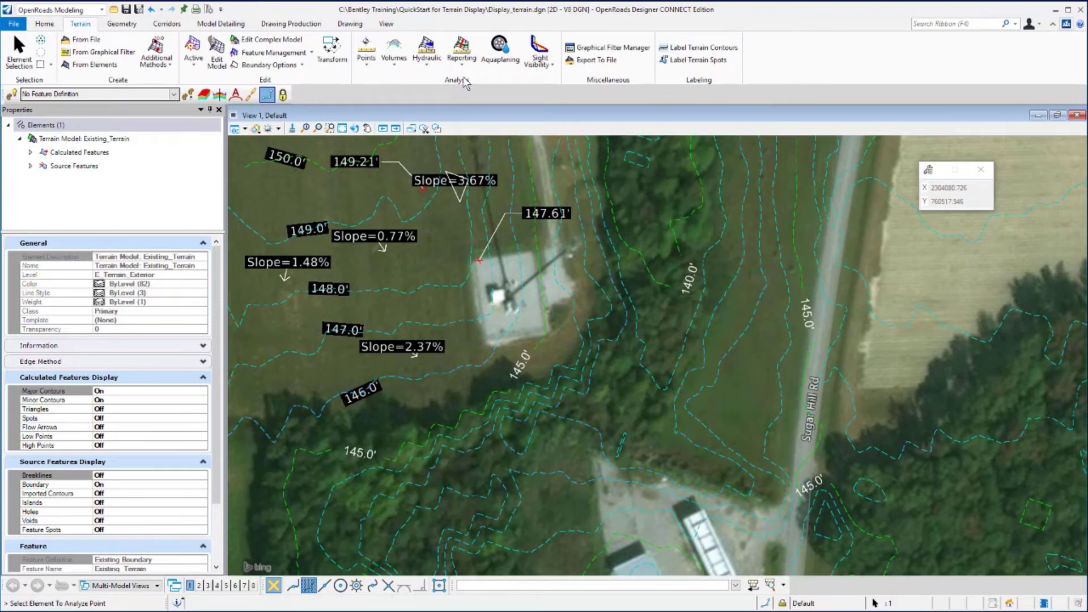
Start Analyze Between Points on the terrain model.
left_click(366, 66)
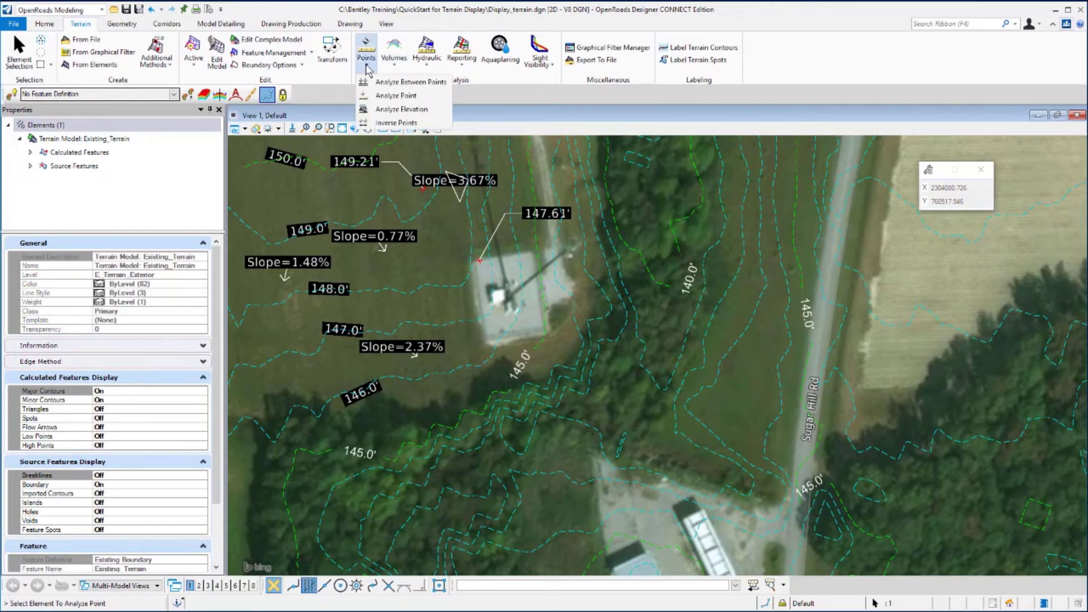
left_click(402, 82)
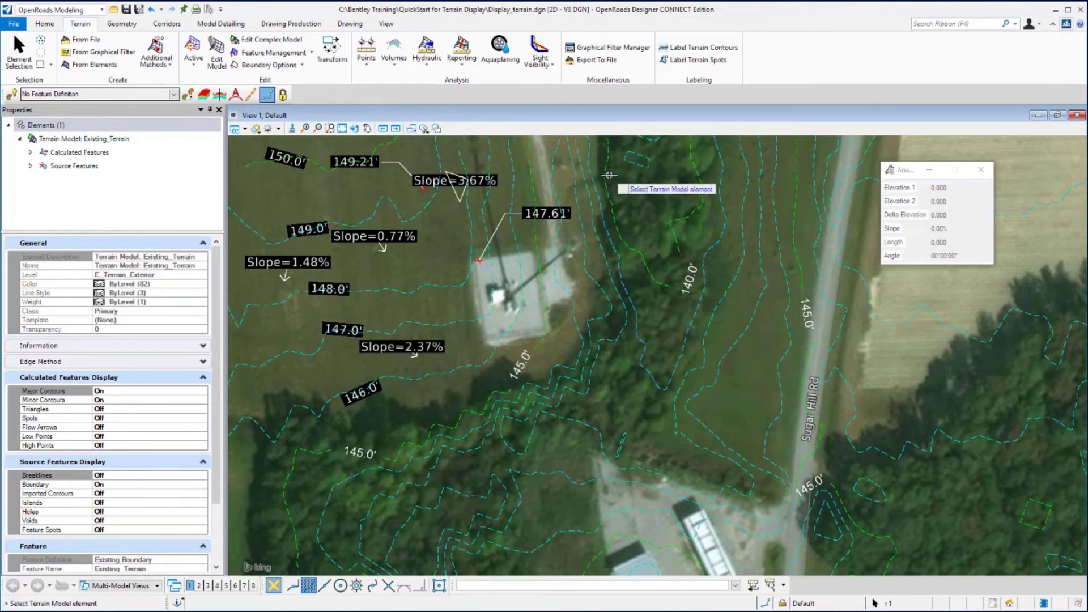
left_click(612, 180)
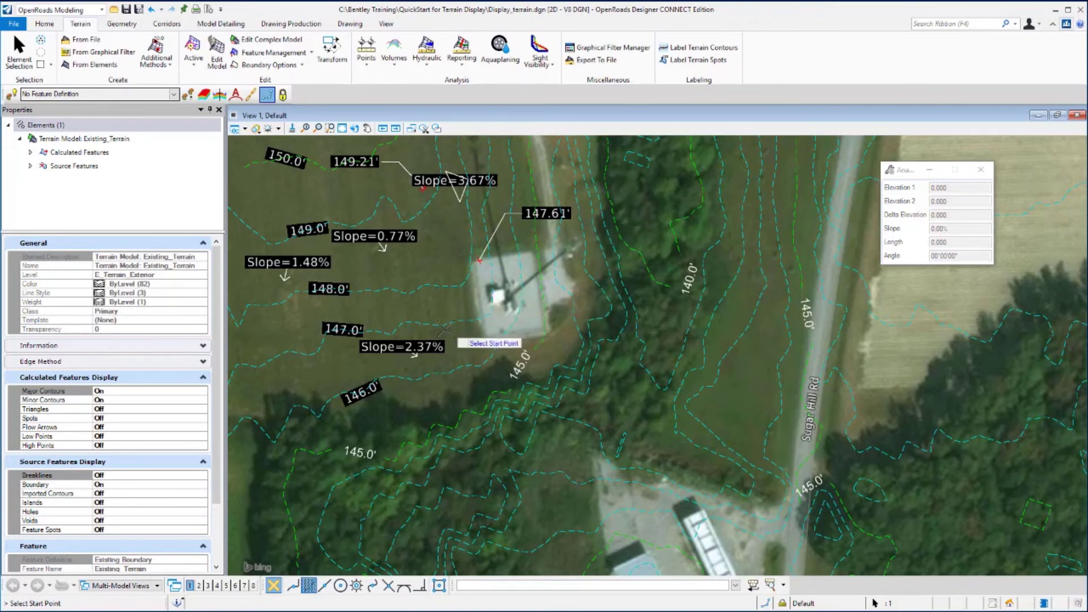
Draw a 2.16% slope line east from the tower pad and a 1.89% line past the 146.0' contour.
left_click(463, 328)
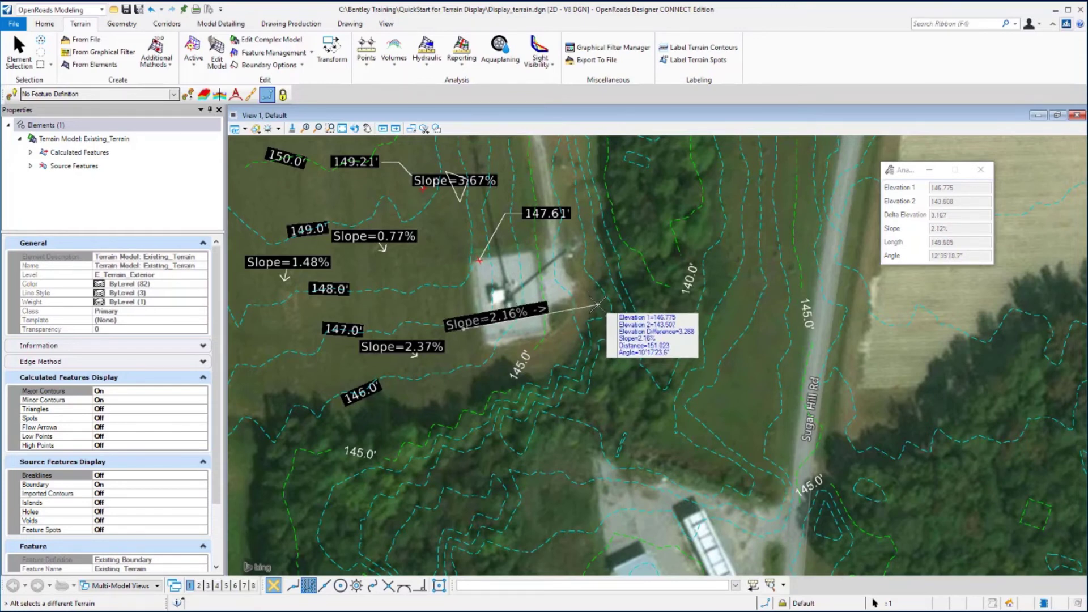
left_click(599, 305)
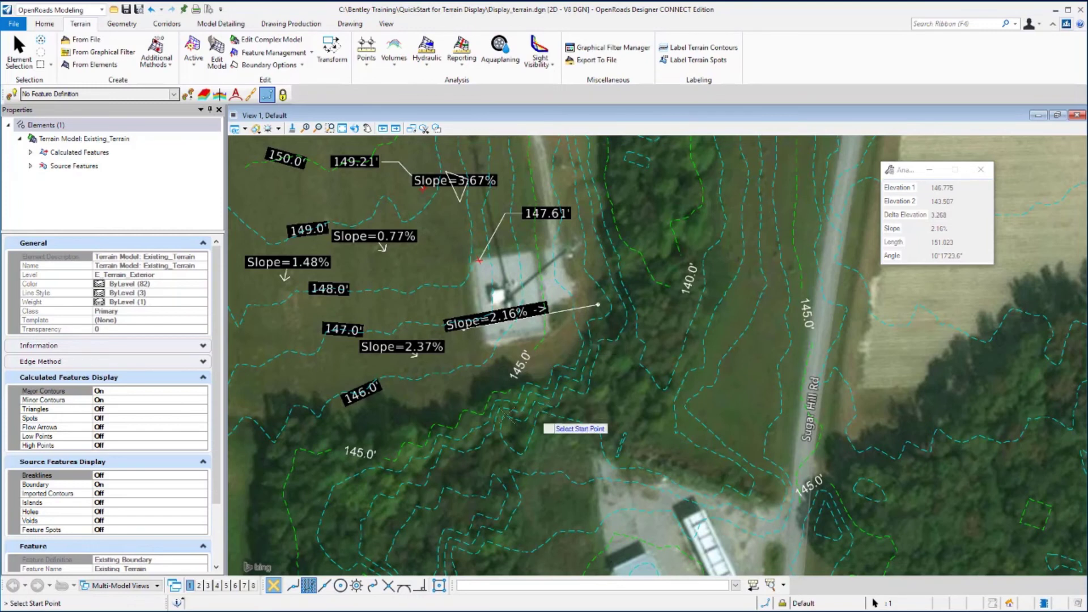
left_click(422, 390)
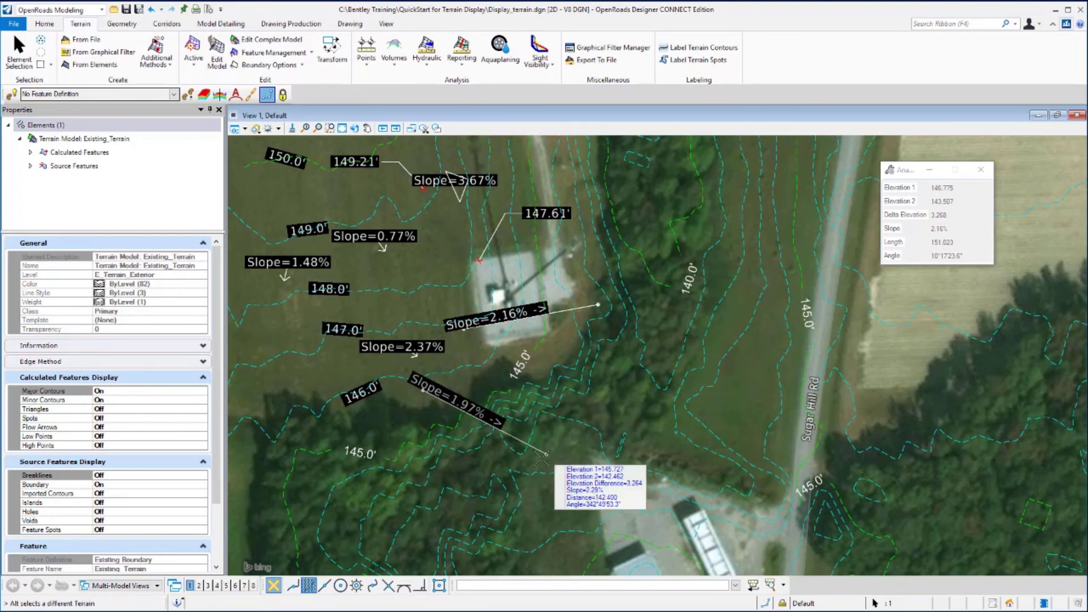
left_click(541, 462)
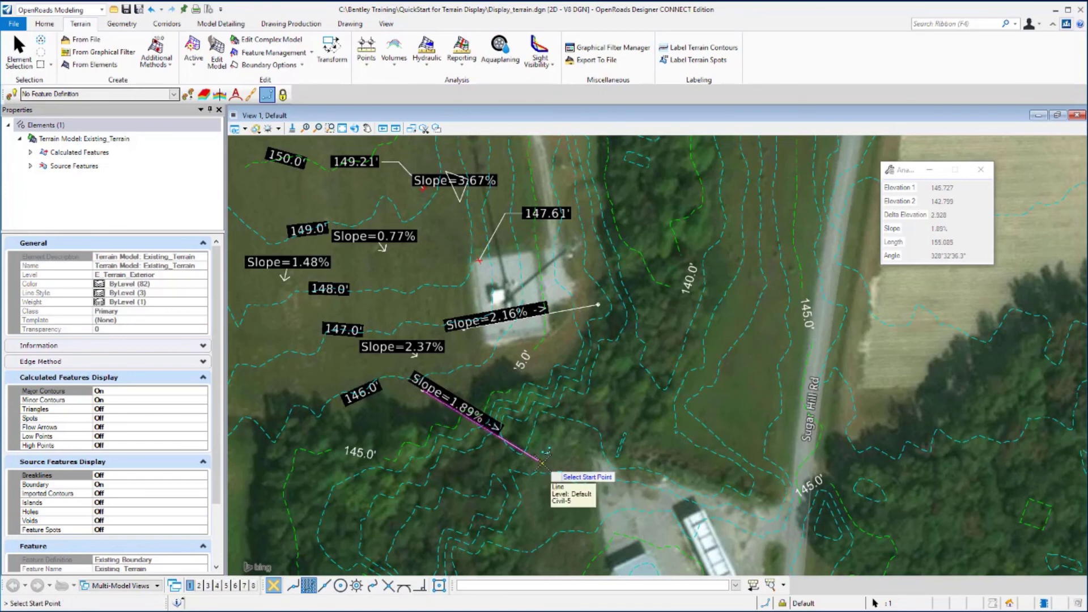
right_click(542, 462)
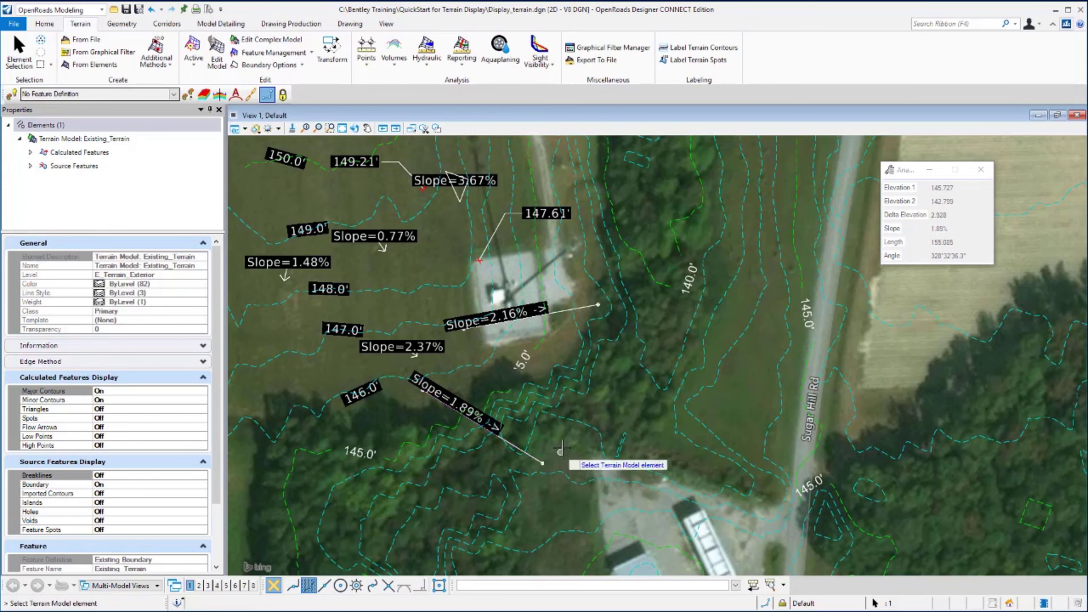